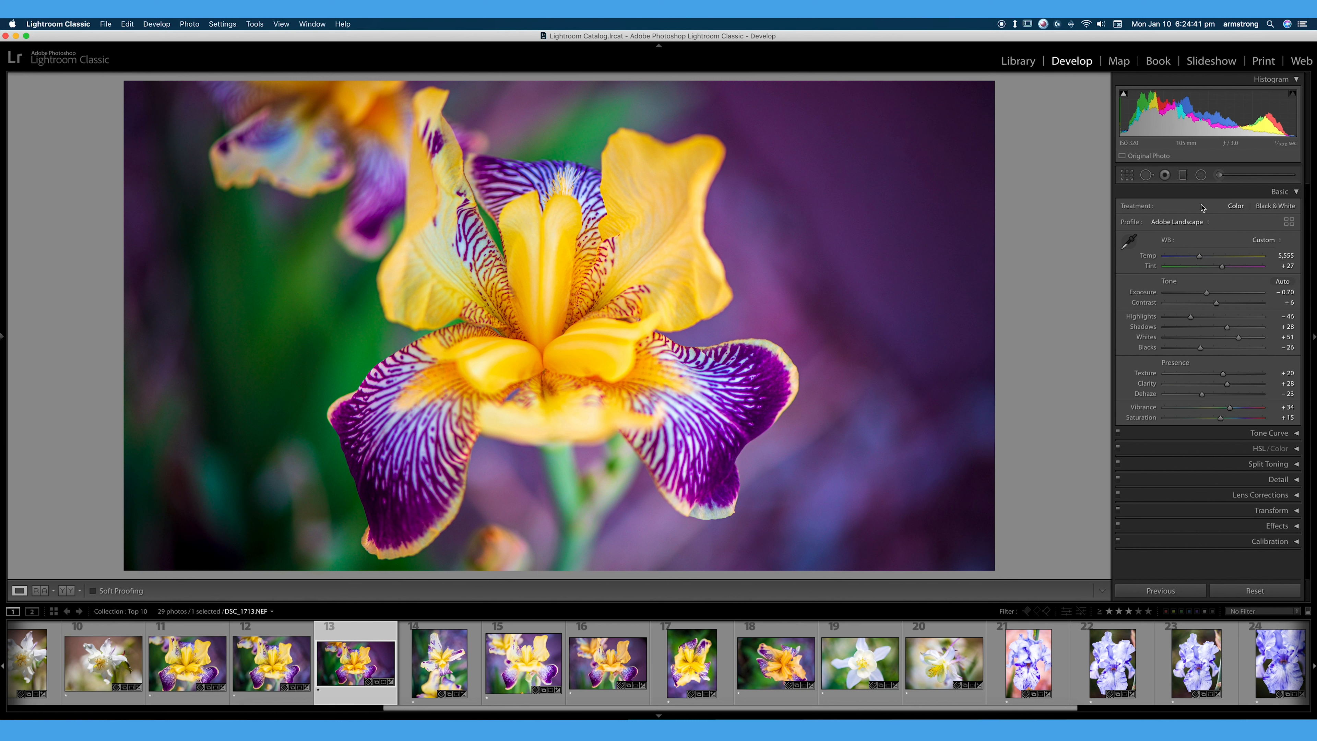
Collapse the Basic panel and convert the iris photo to black and white
click(1297, 80)
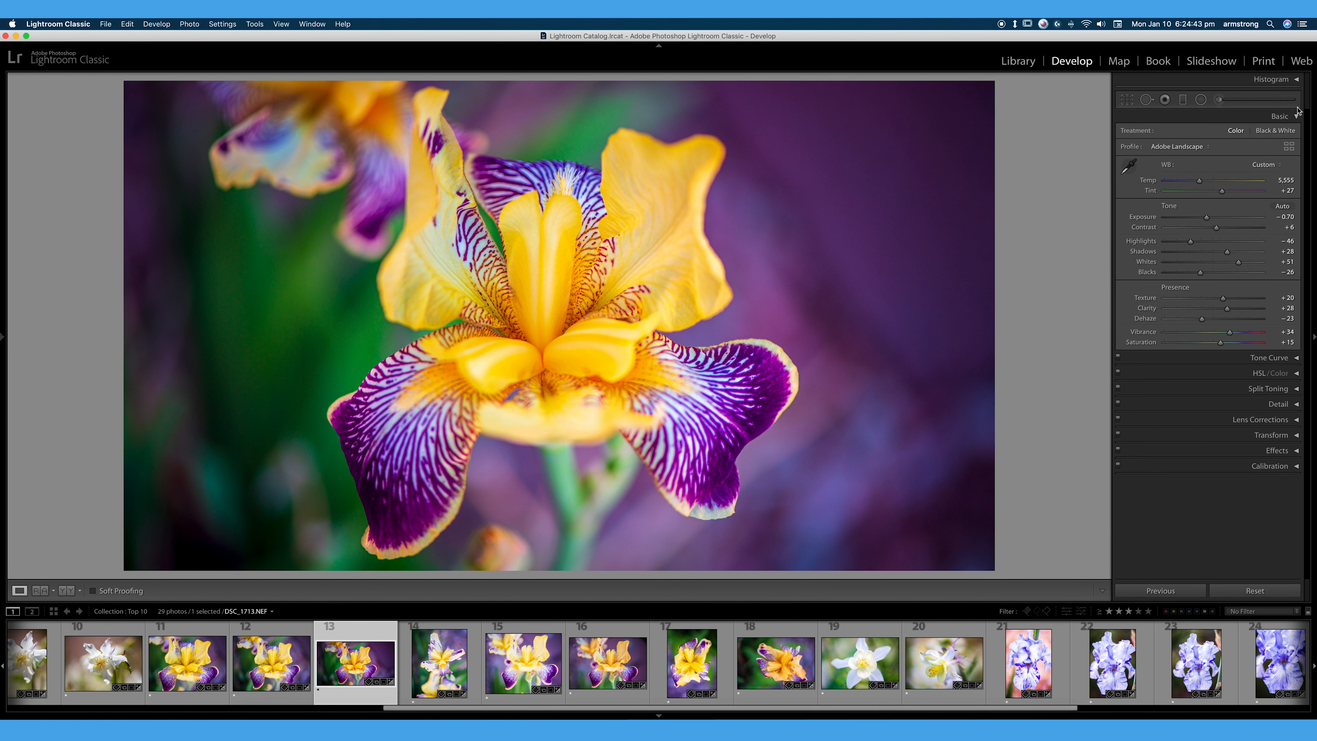
click(1297, 79)
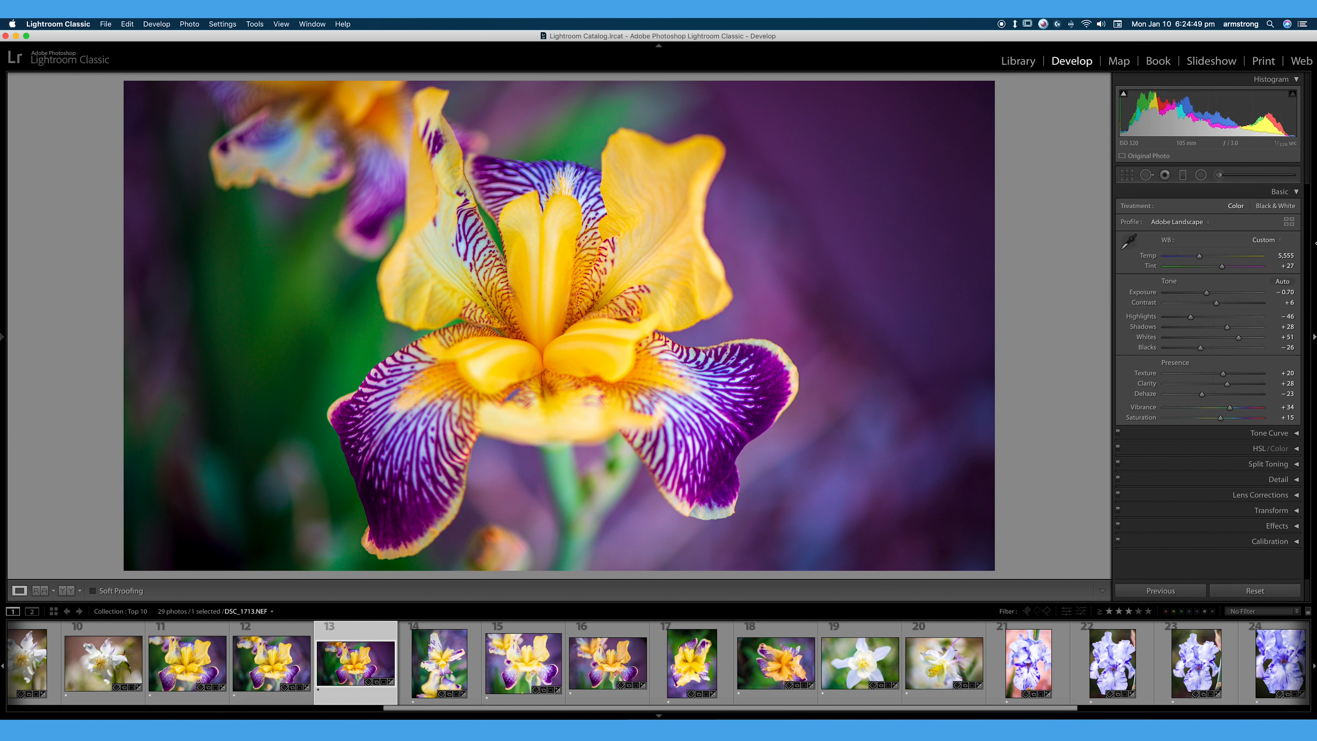
click(1297, 192)
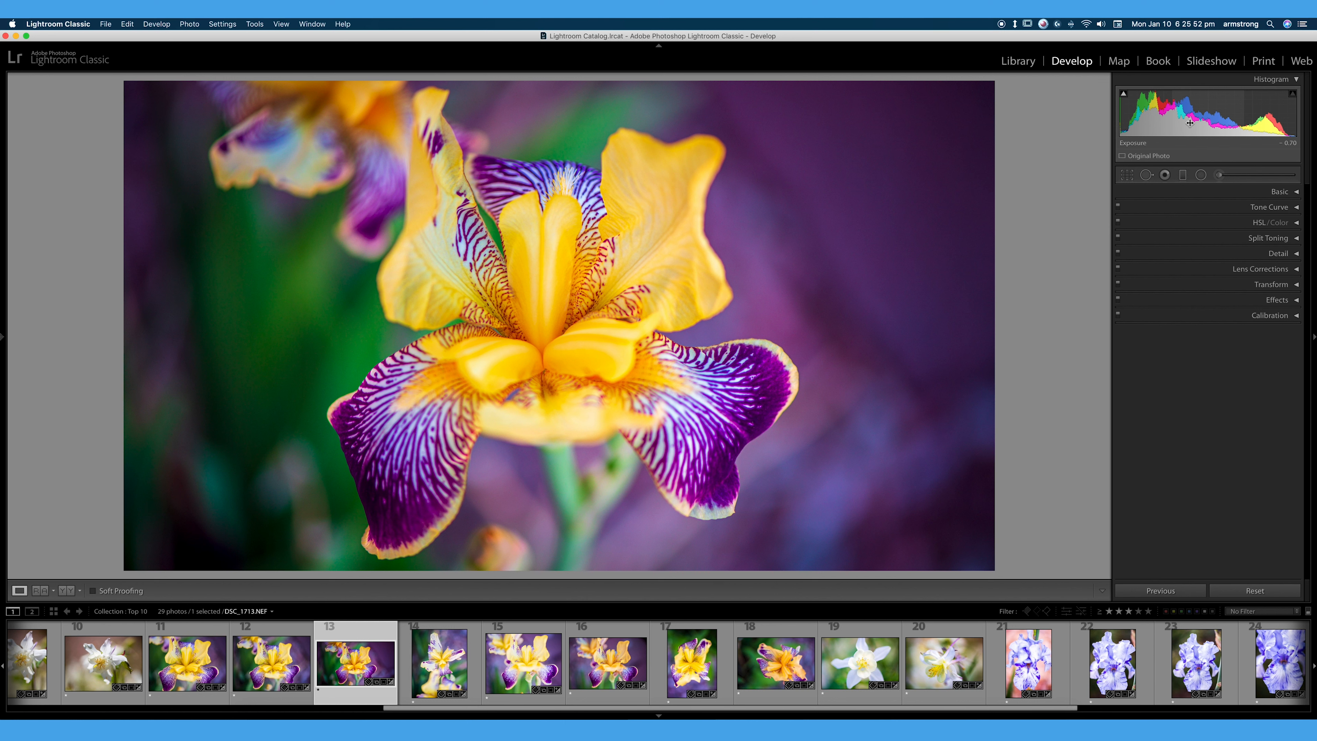
key(v)
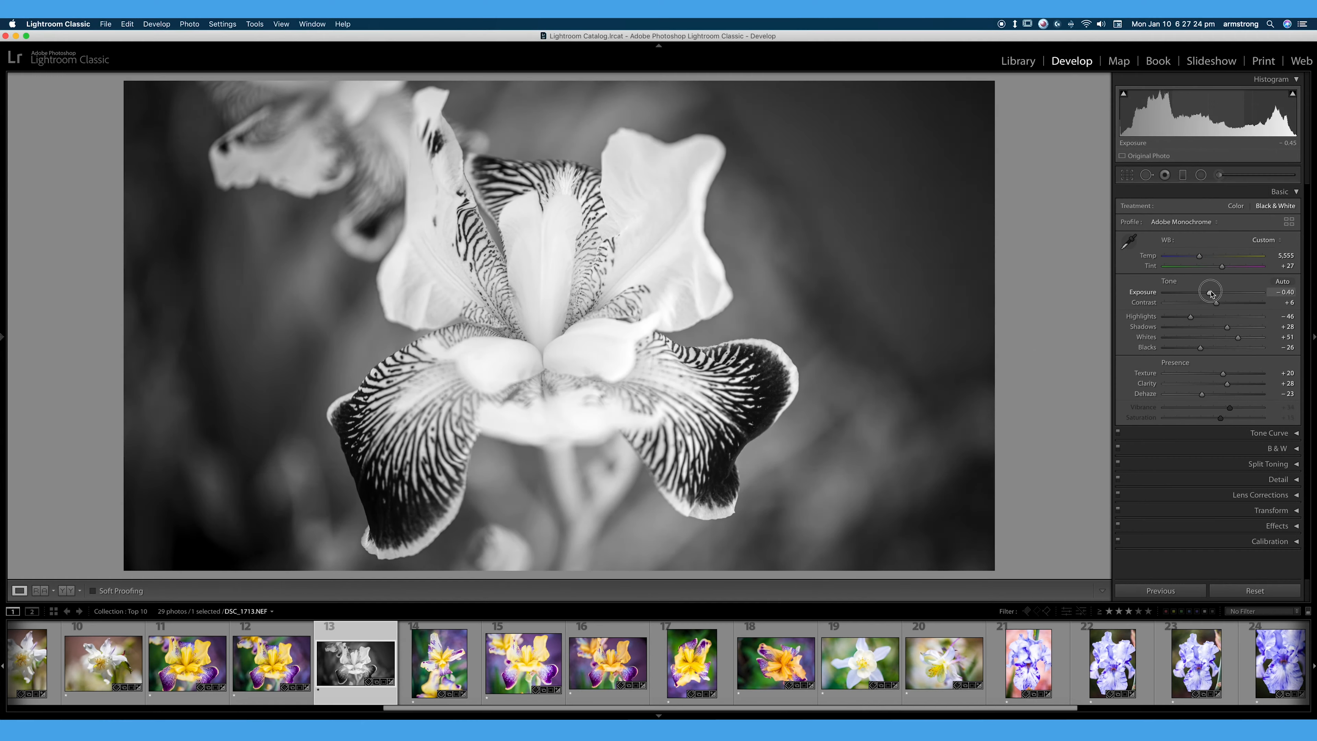
Try the Exposure at +1.15 and at −3.40, and inspect the darkened background up close
drag(1206, 292, 1224, 293)
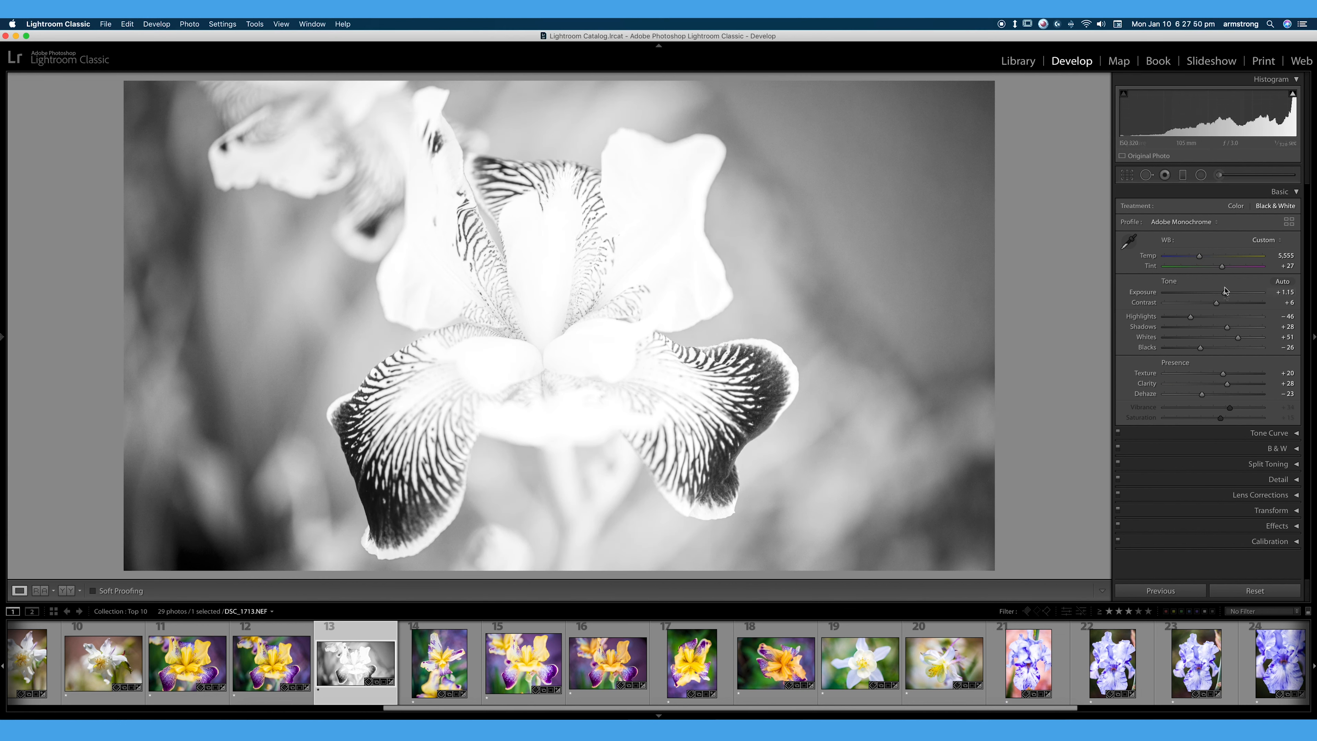
drag(1227, 295, 1182, 299)
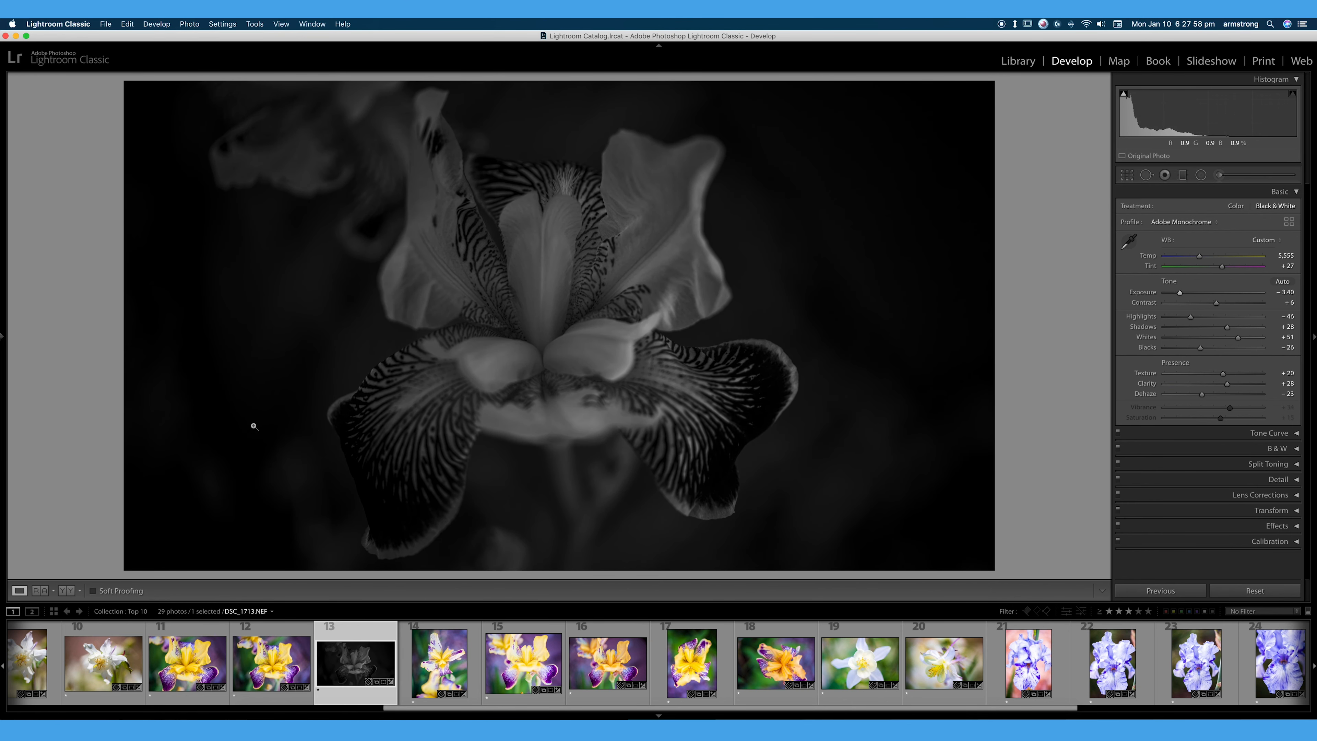
click(236, 390)
click(369, 238)
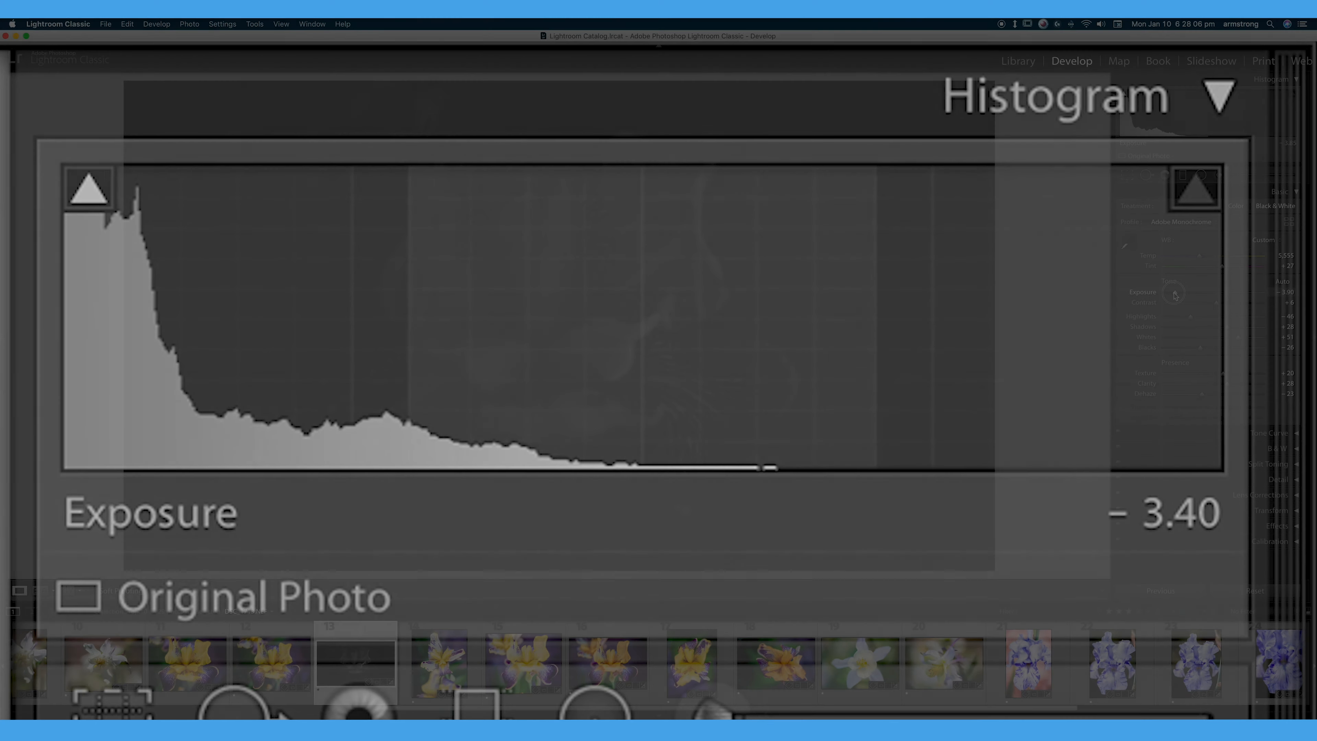
Lower the Exposure to −4.00 and inspect the shadows around the iris's lower petal up close
drag(1176, 296, 1173, 295)
click(290, 506)
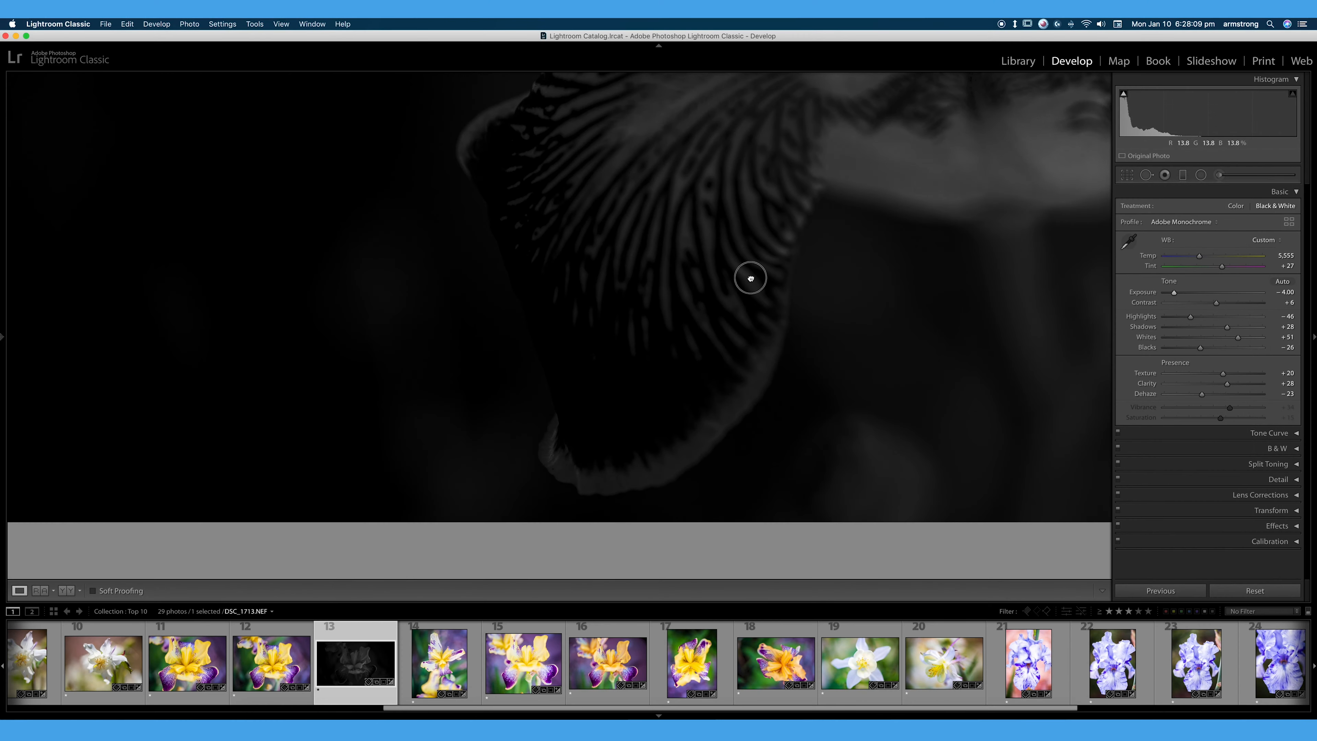
click(751, 279)
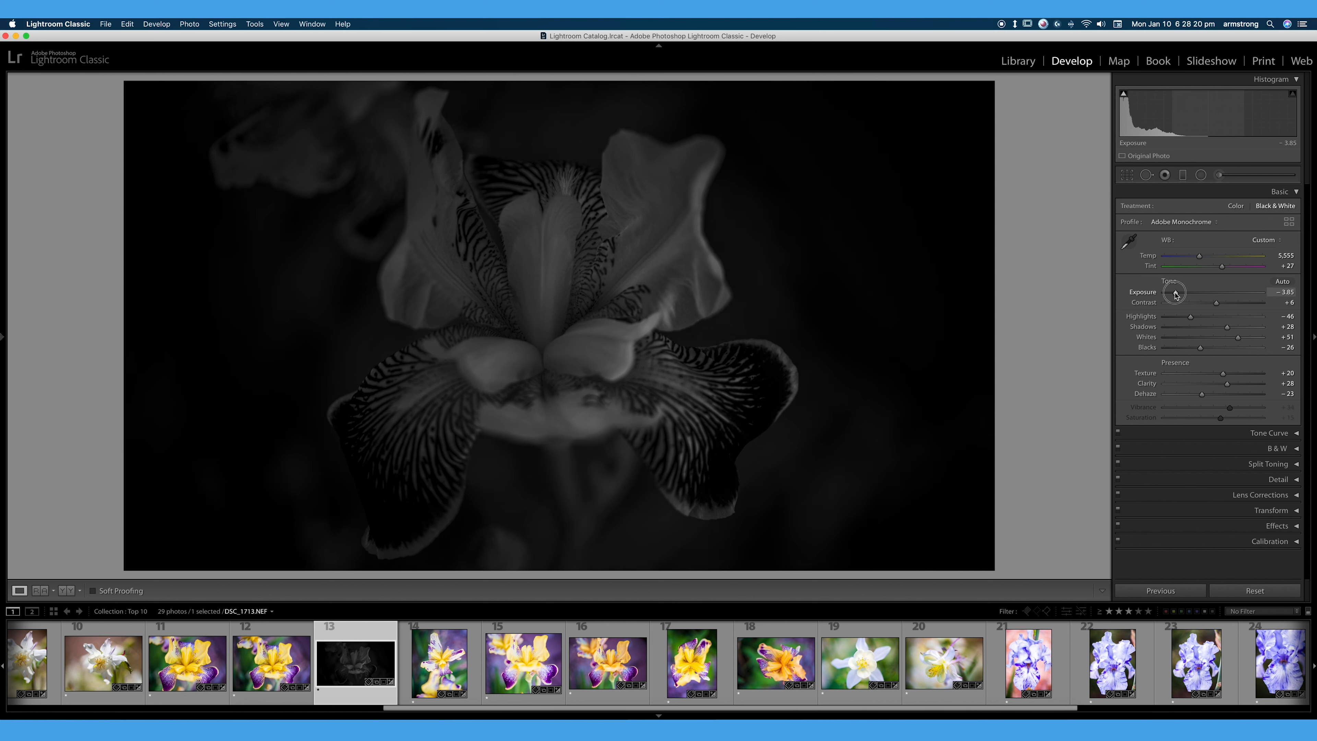
Set Exposure to −0.65, Highlights to −69, Shadows to +11, Whites to +53 and Blacks to −31
drag(1175, 294, 1205, 308)
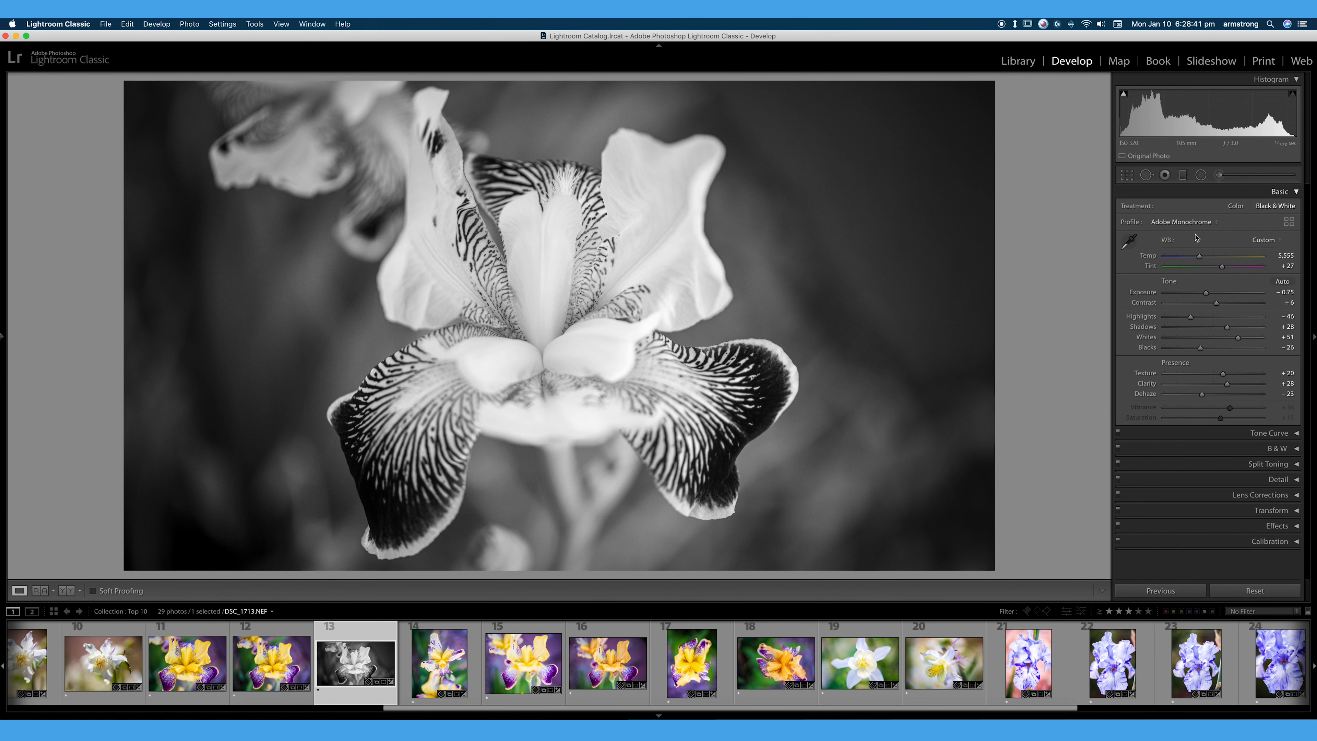
mouse_move(1208, 295)
mouse_down()
mouse_move(1185, 297)
mouse_move(1240, 298)
mouse_move(1217, 295)
mouse_up()
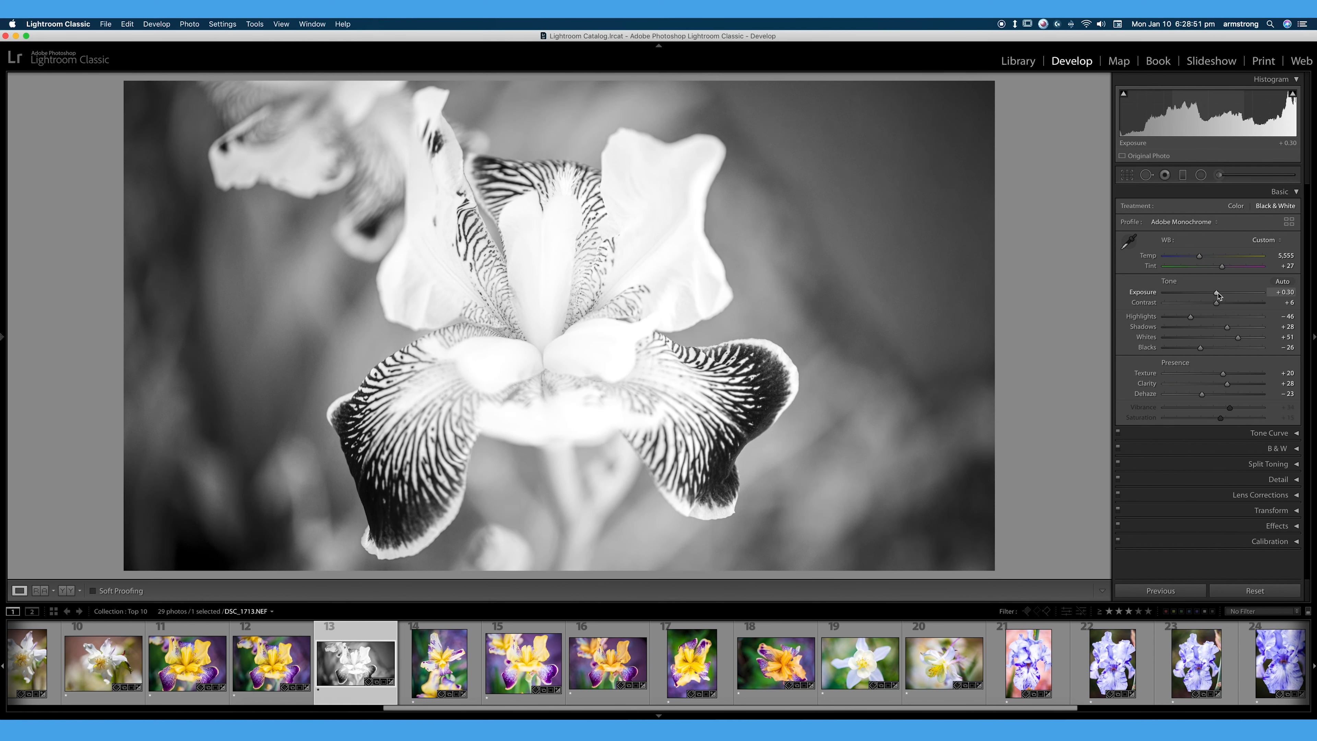
drag(1216, 293, 1206, 295)
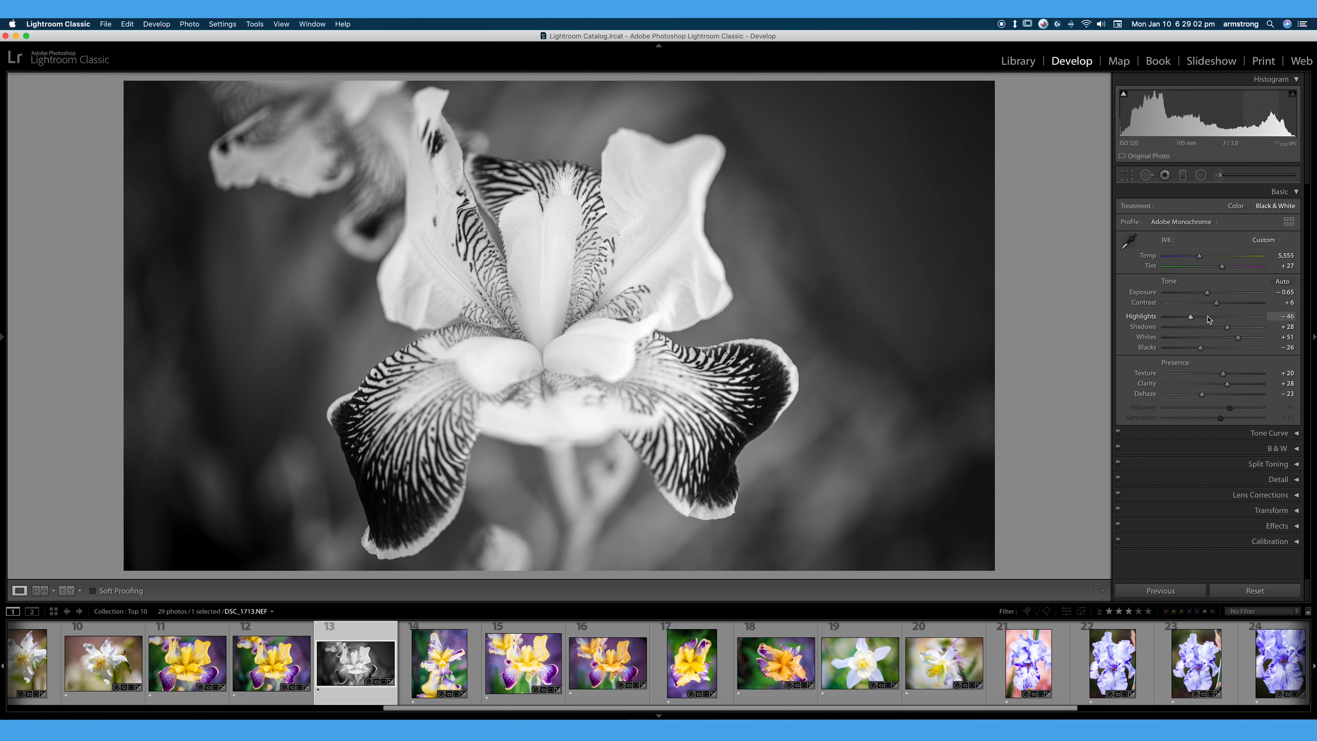
drag(1189, 322, 1199, 348)
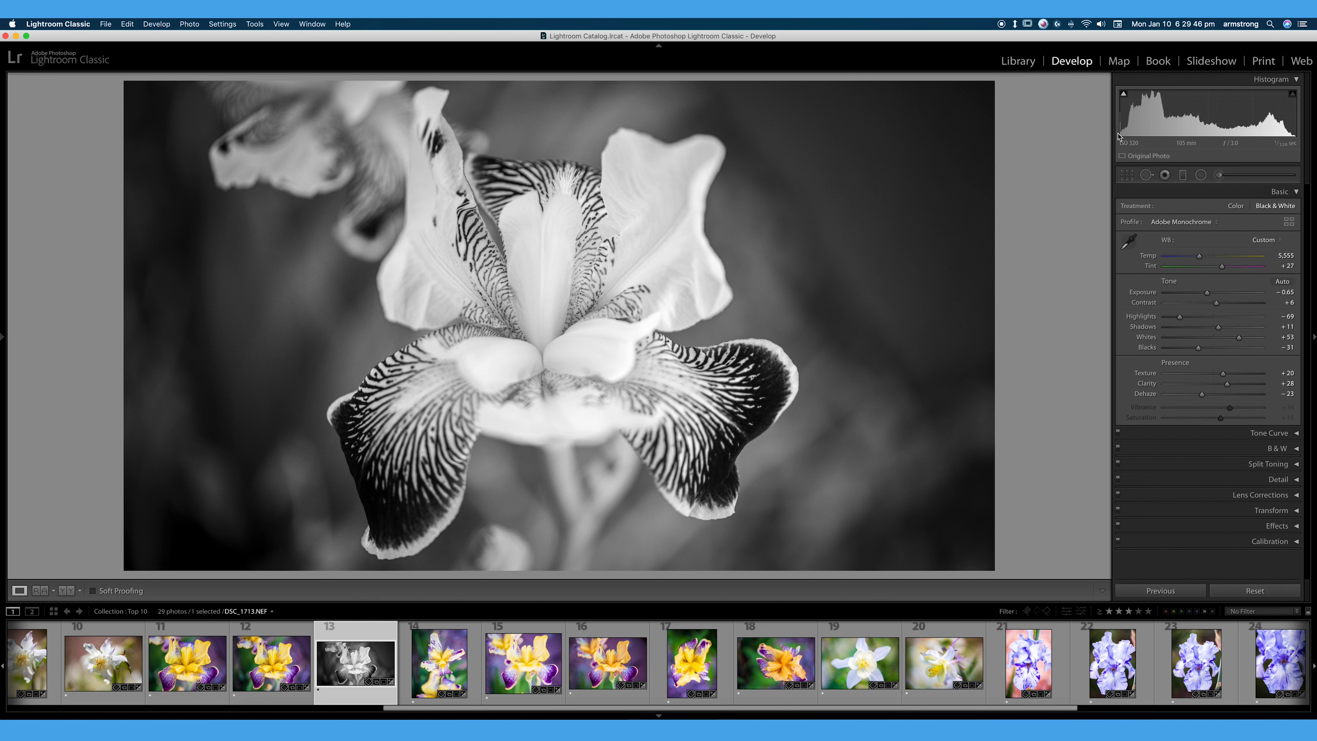
drag(1106, 133, 1064, 168)
Show highlight clipping, raise the Exposure to +0.60 and inspect the clipped petal areas up close
click(1292, 95)
drag(1207, 292, 1220, 295)
key(super+z)
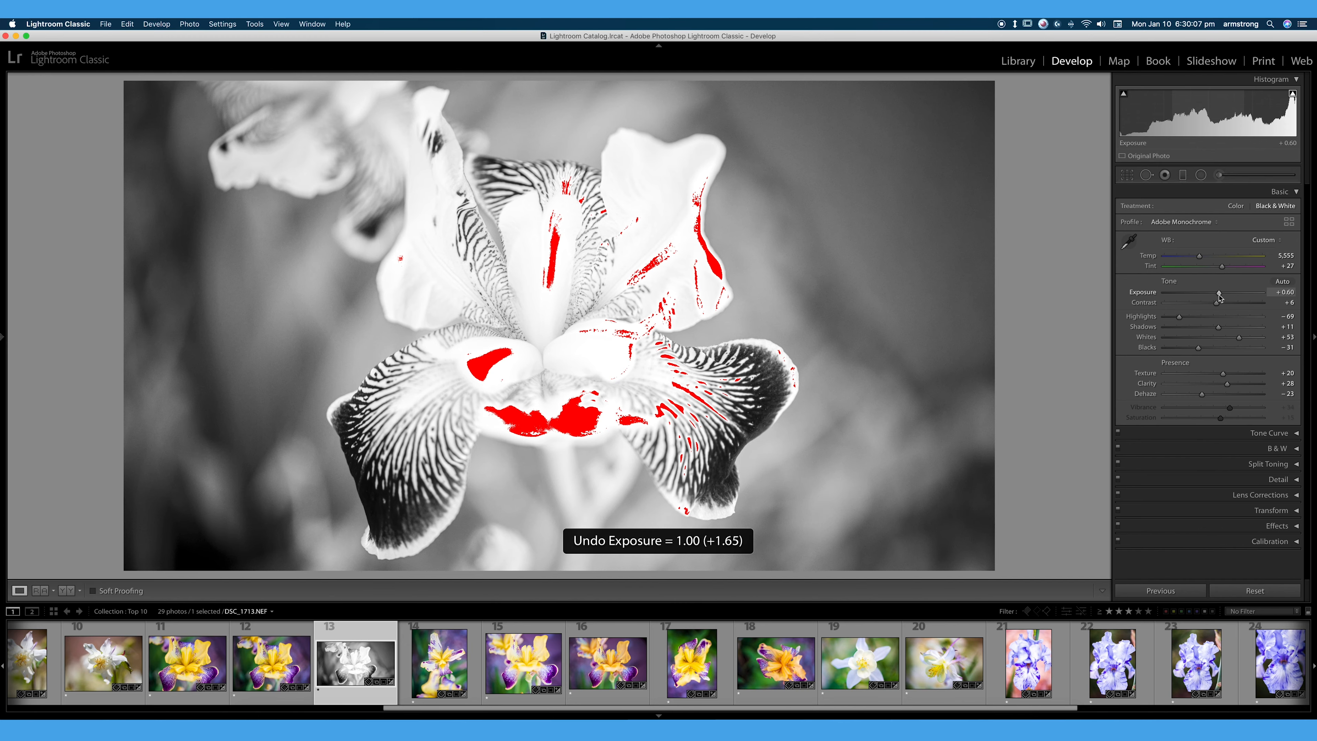
click(513, 416)
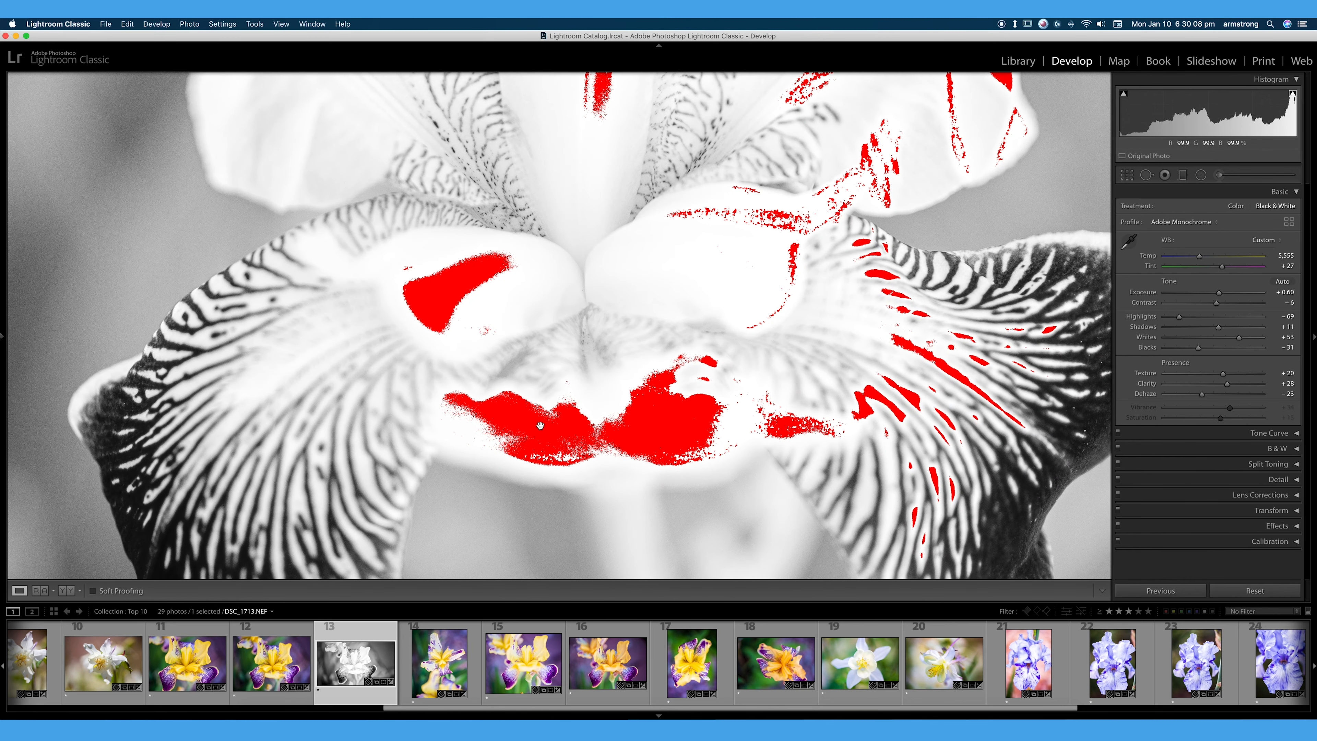
click(540, 438)
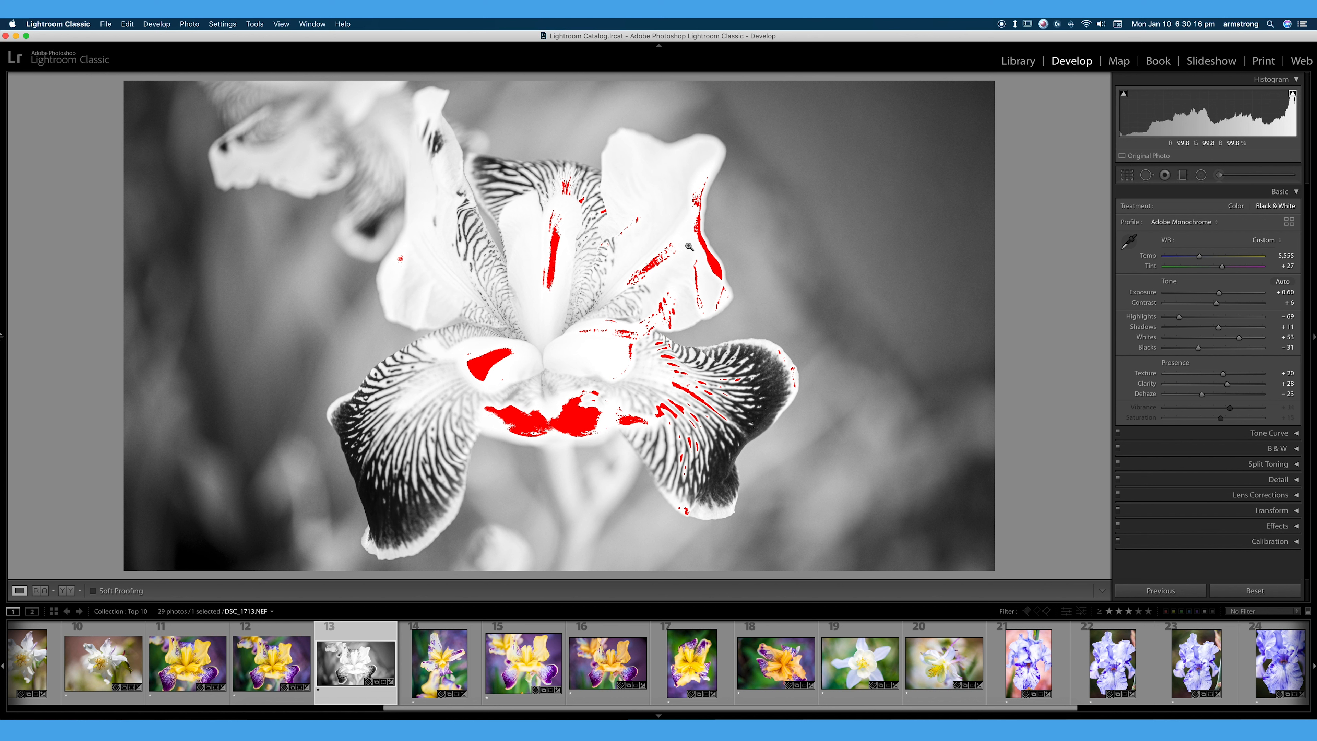
Reset the Exposure to 0 and switch the clipping overlay from highlights to shadows
double_click(1220, 294)
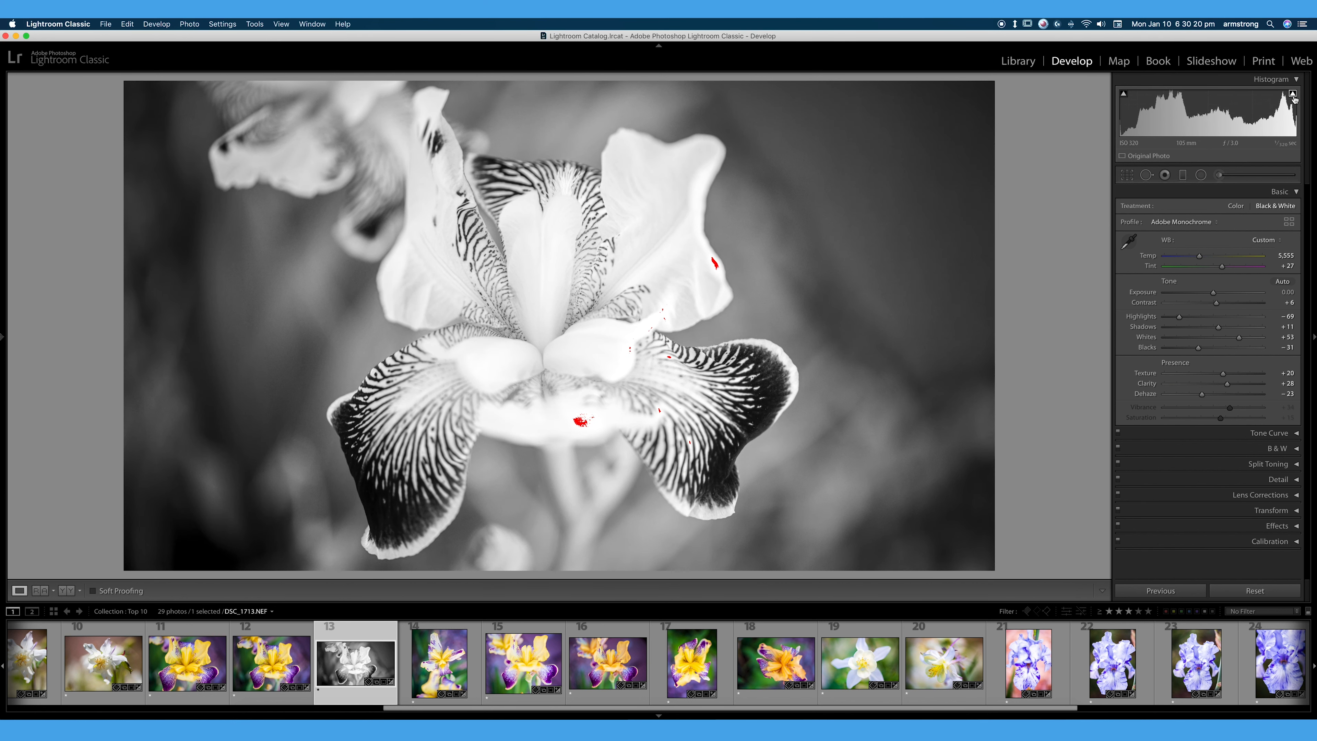
click(1293, 94)
click(1124, 95)
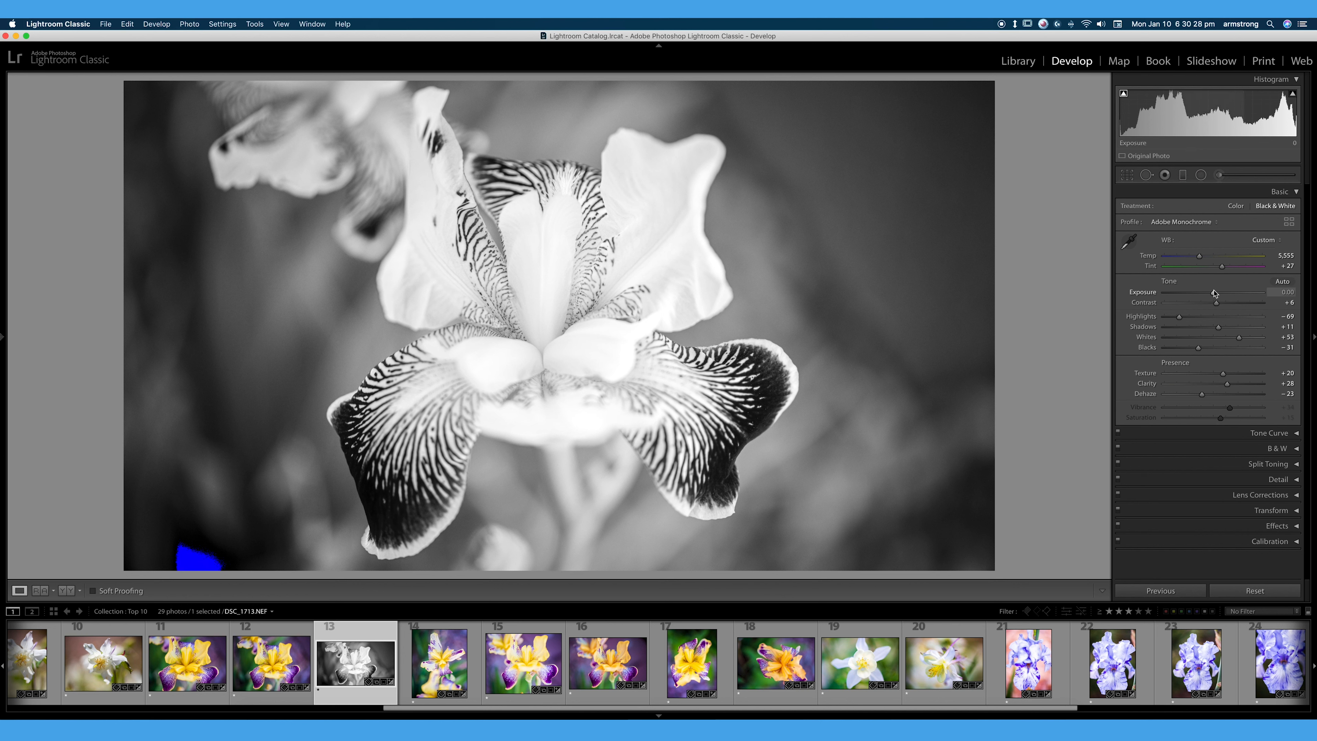
Lower the Exposure to −3.55 and compare the photo with the shadow clipping overlay on and off
drag(1214, 294, 1180, 296)
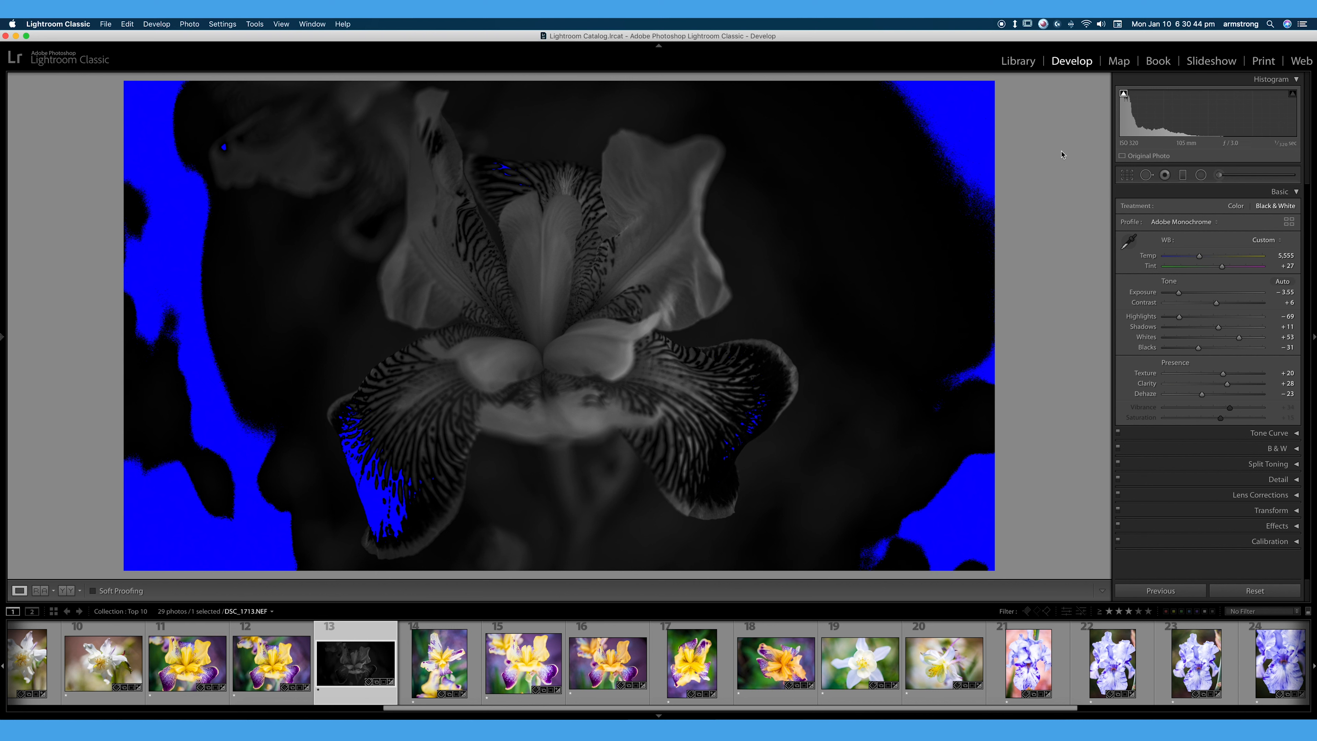
click(1125, 94)
click(1125, 94)
click(1124, 94)
click(1125, 94)
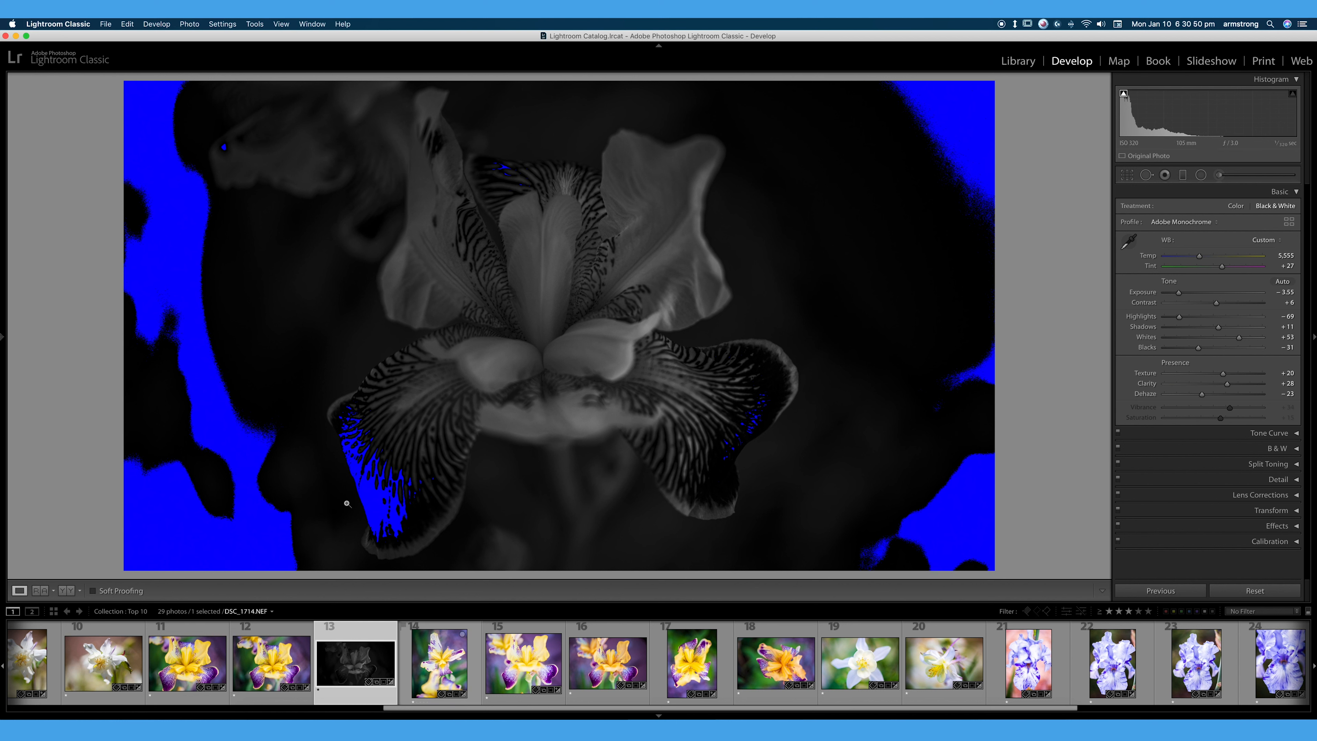
click(1125, 94)
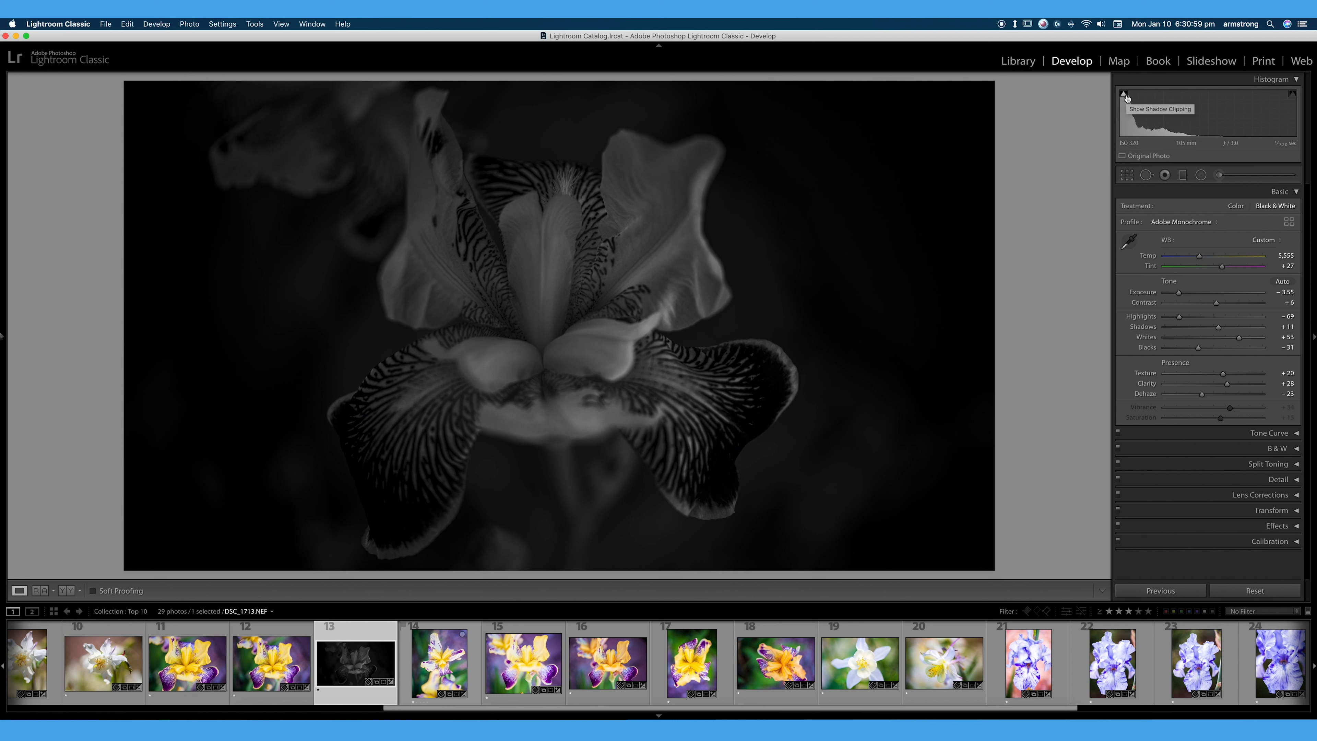
Undo the last Exposure drop, set the Exposure to −1.30 and return the photo to color
key(super+z)
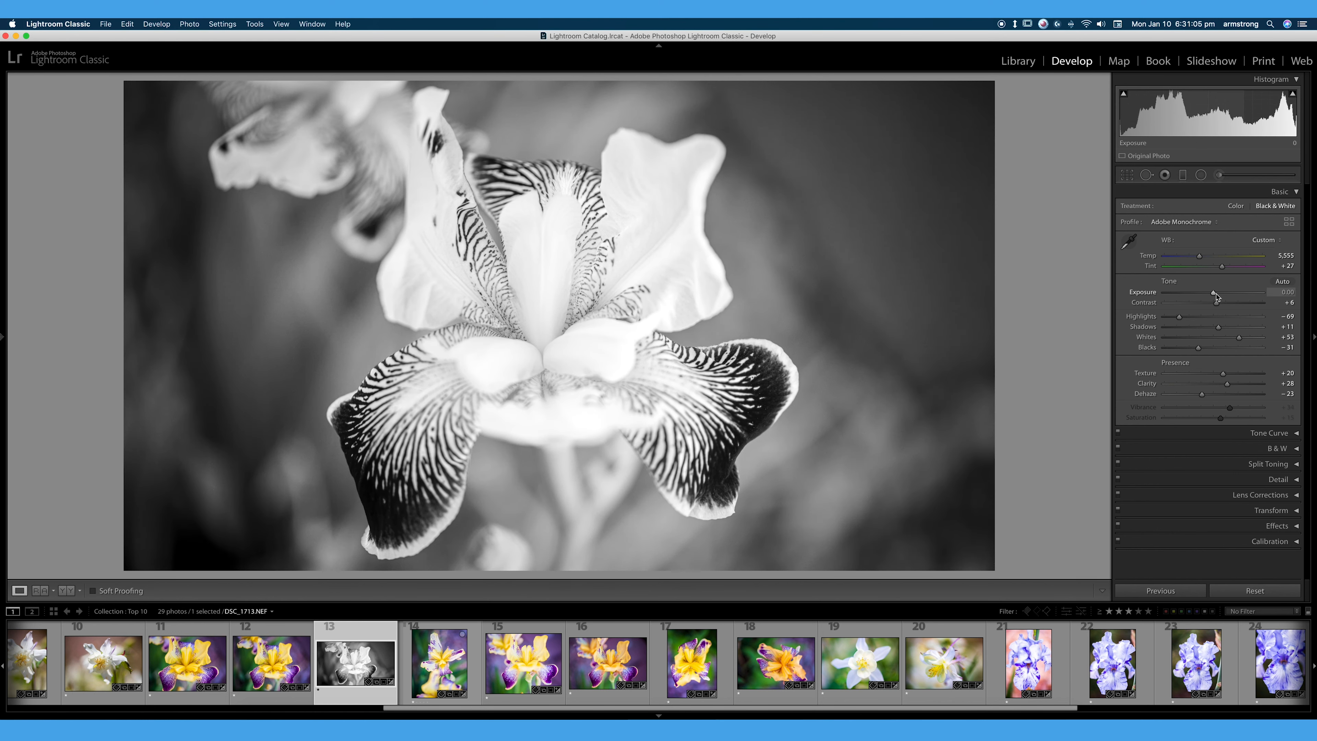
drag(1216, 296, 1203, 291)
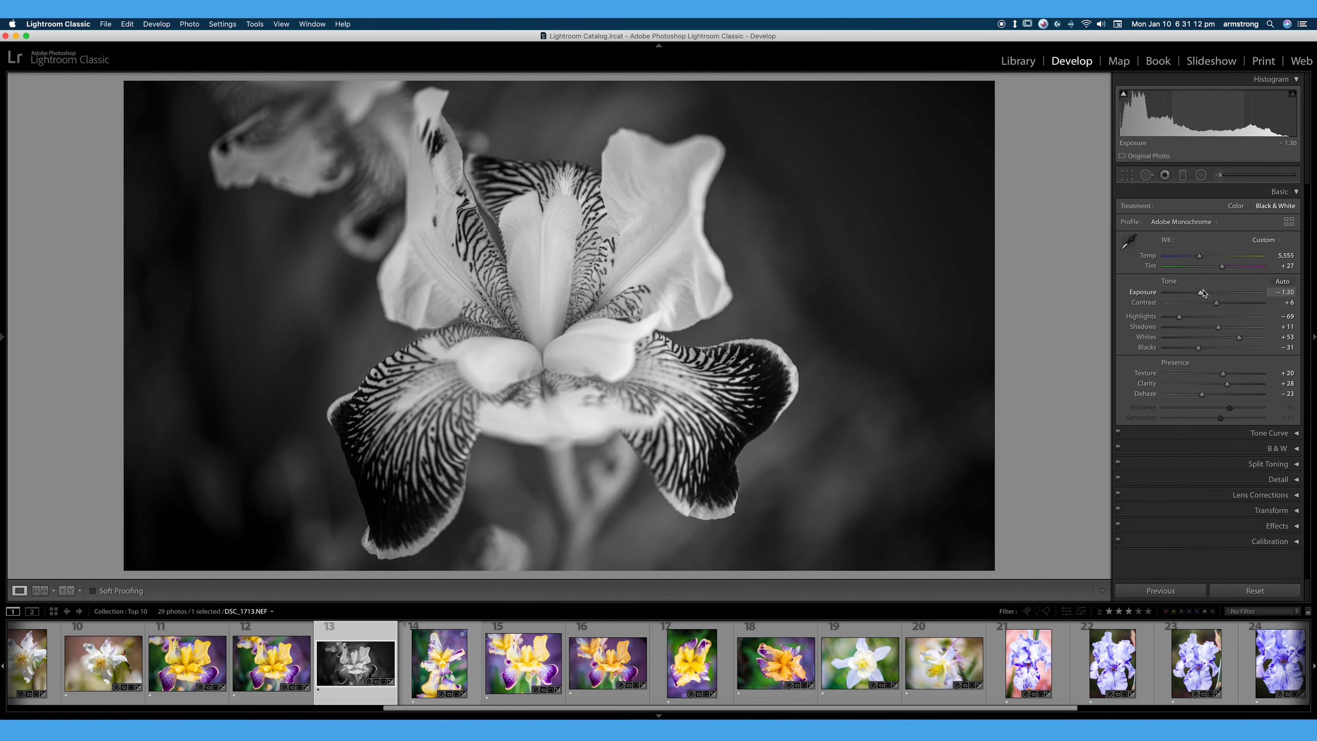
key(v)
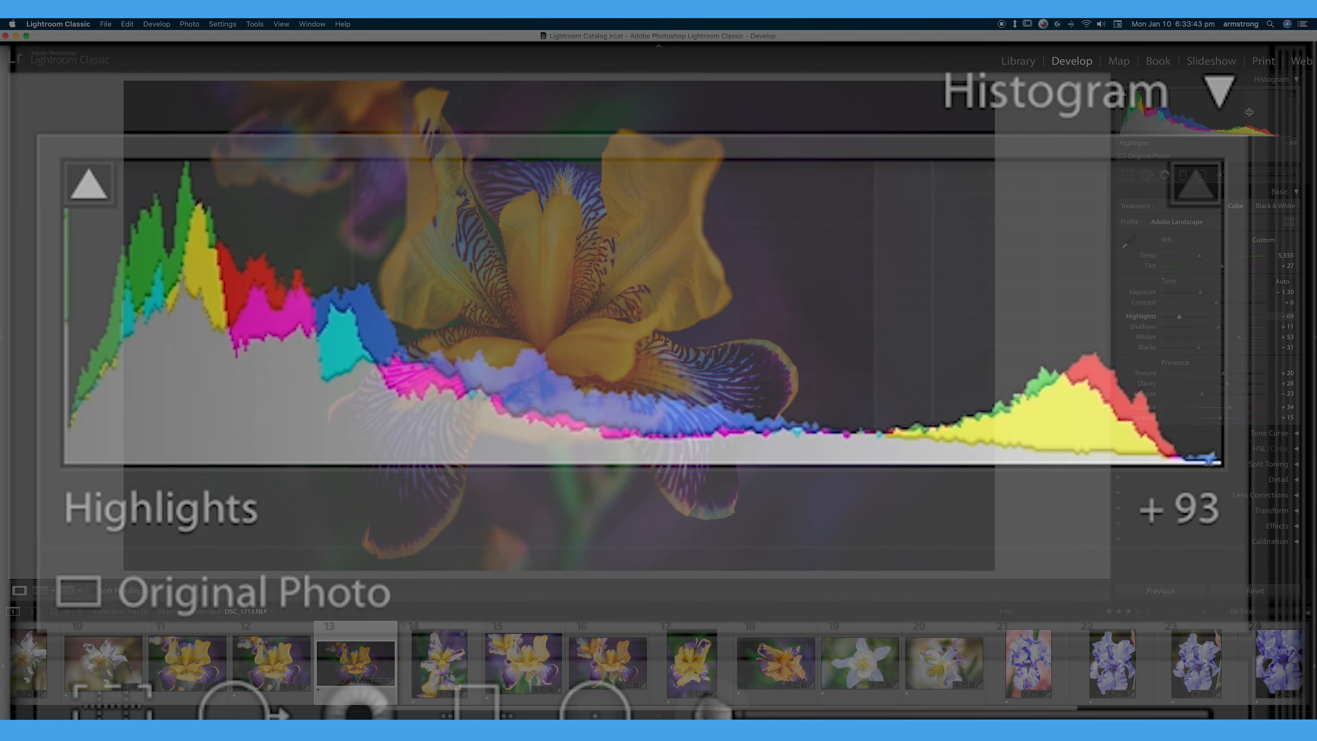
Adjust the tones directly on the histogram: Highlights +69, Exposure −1.40, Shadows +41 and Blacks +15
drag(1250, 112, 1272, 112)
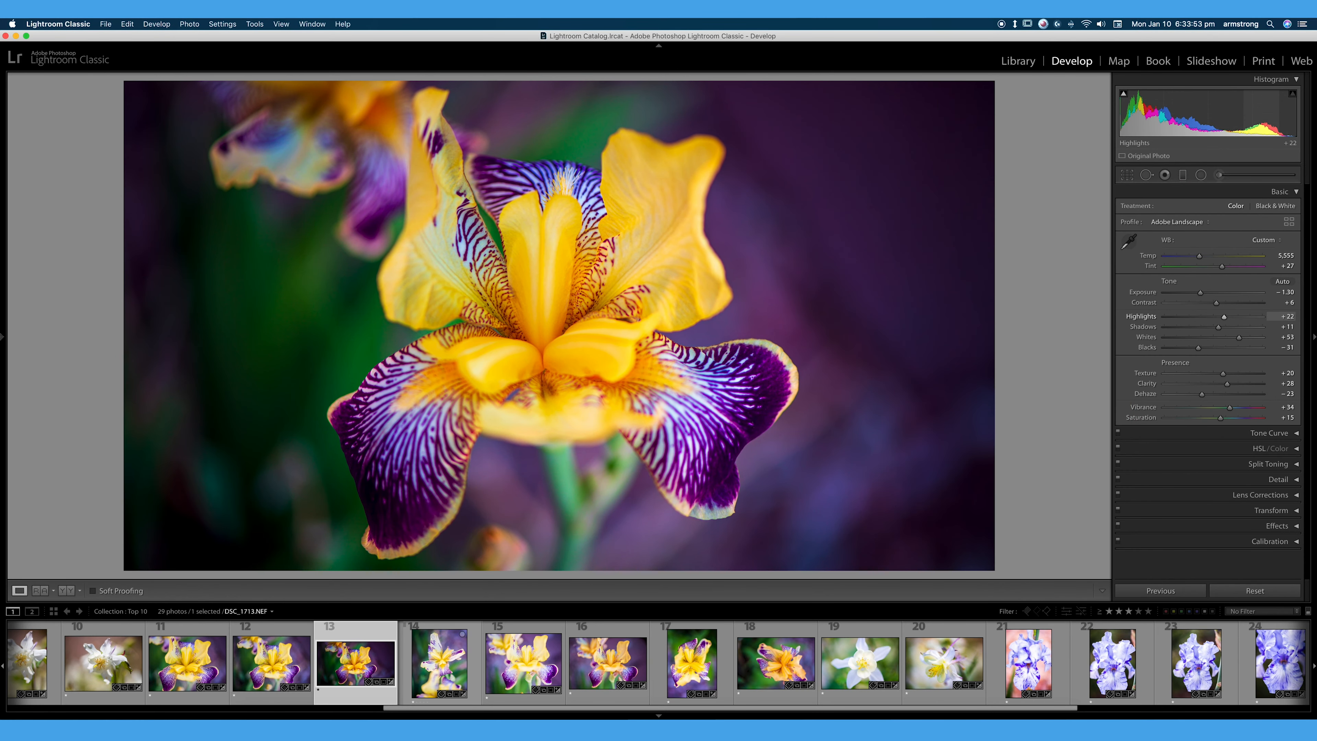
mouse_move(1262, 112)
mouse_down()
mouse_move(1296, 112)
mouse_move(1253, 112)
mouse_move(1272, 113)
mouse_up()
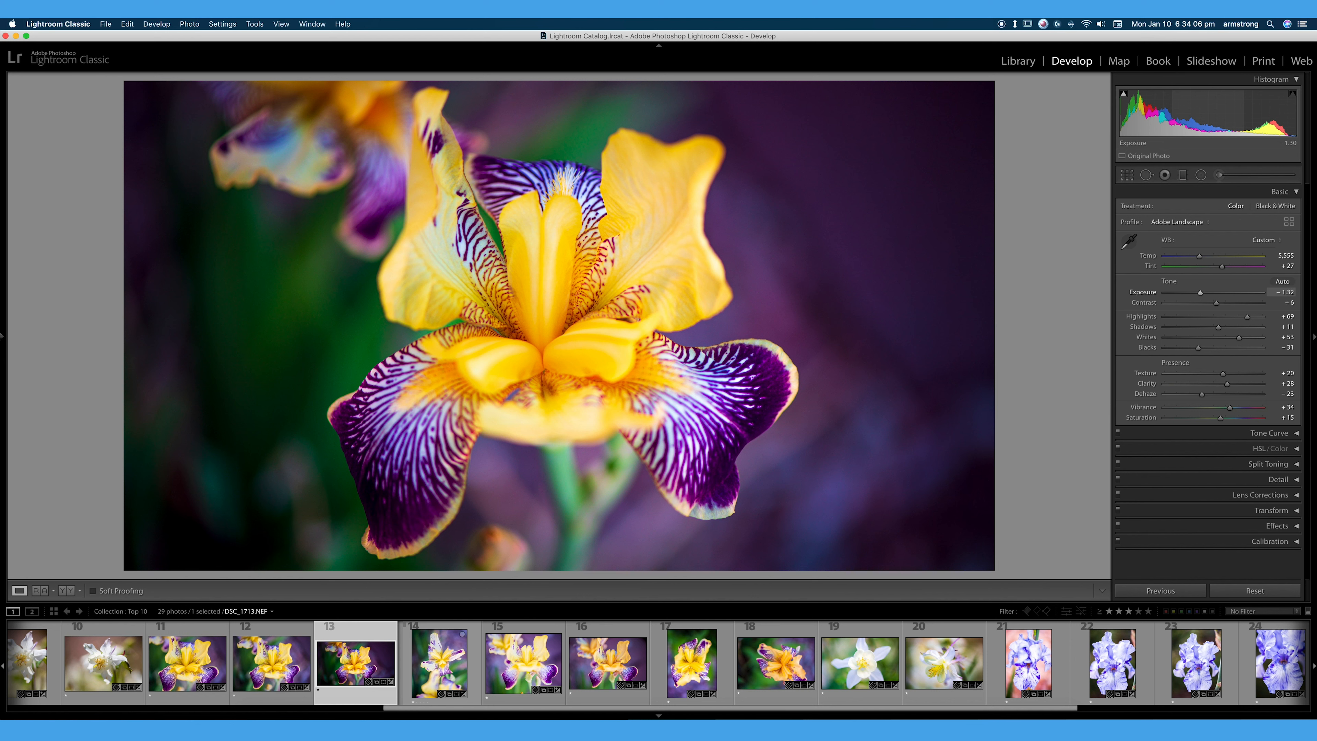
mouse_move(1203, 112)
mouse_down()
mouse_move(1229, 112)
mouse_move(1206, 112)
mouse_up()
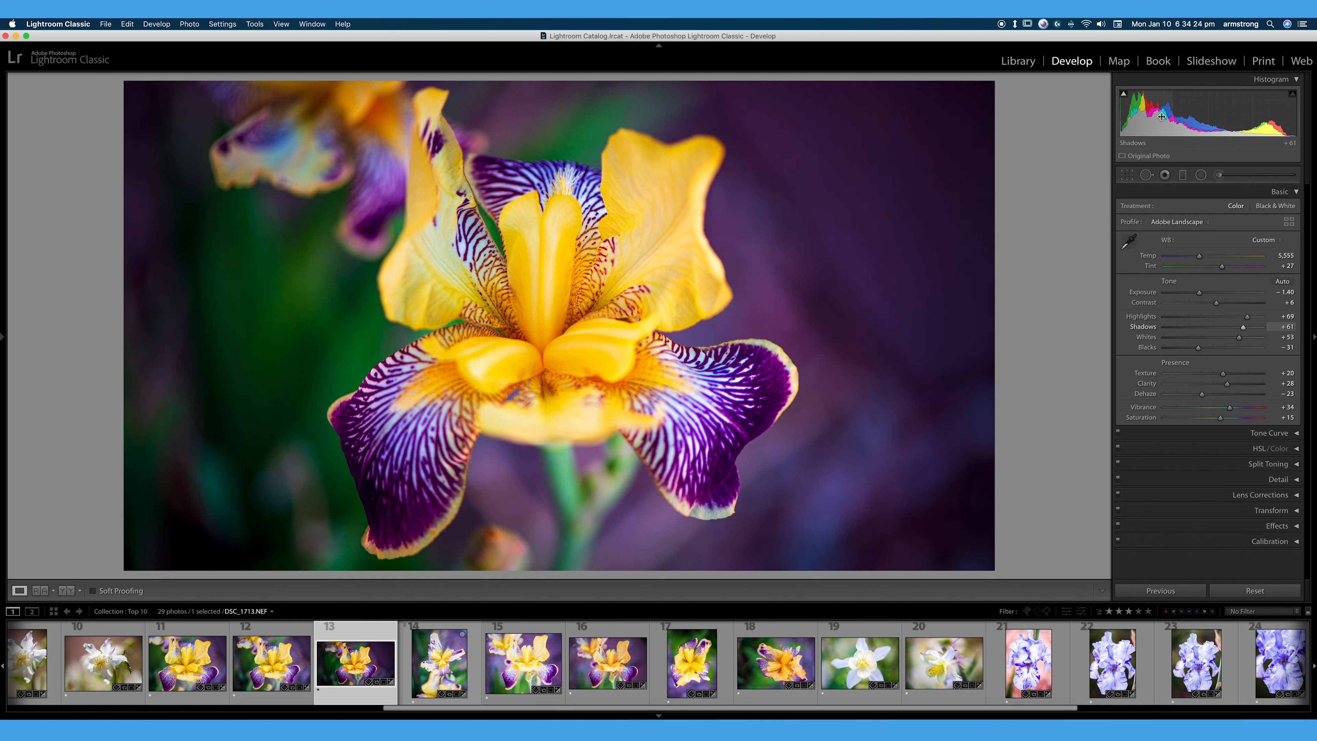
mouse_move(1155, 111)
mouse_down()
mouse_move(1172, 111)
mouse_move(1143, 111)
mouse_move(1160, 111)
mouse_up()
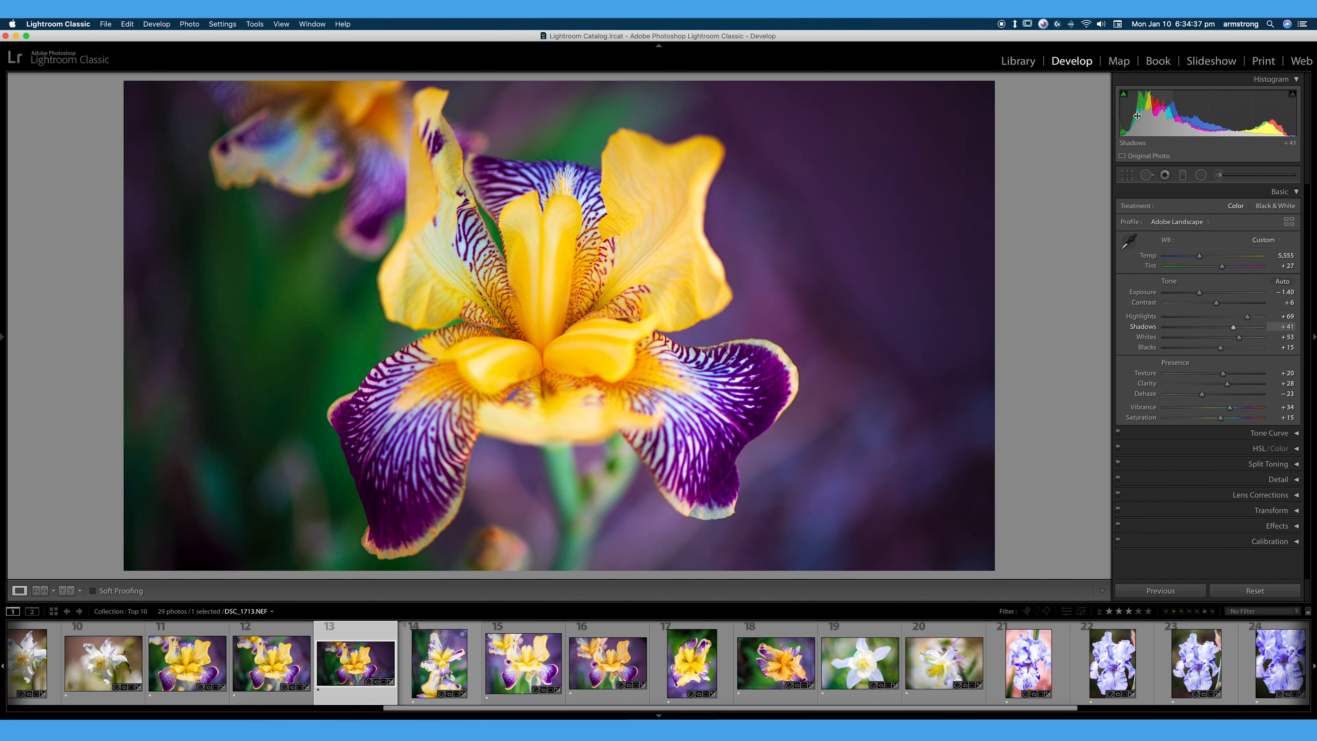
Check the photo for shadow clipping and inspect the dark background and the iris petals up close
click(1125, 94)
click(1124, 94)
click(299, 509)
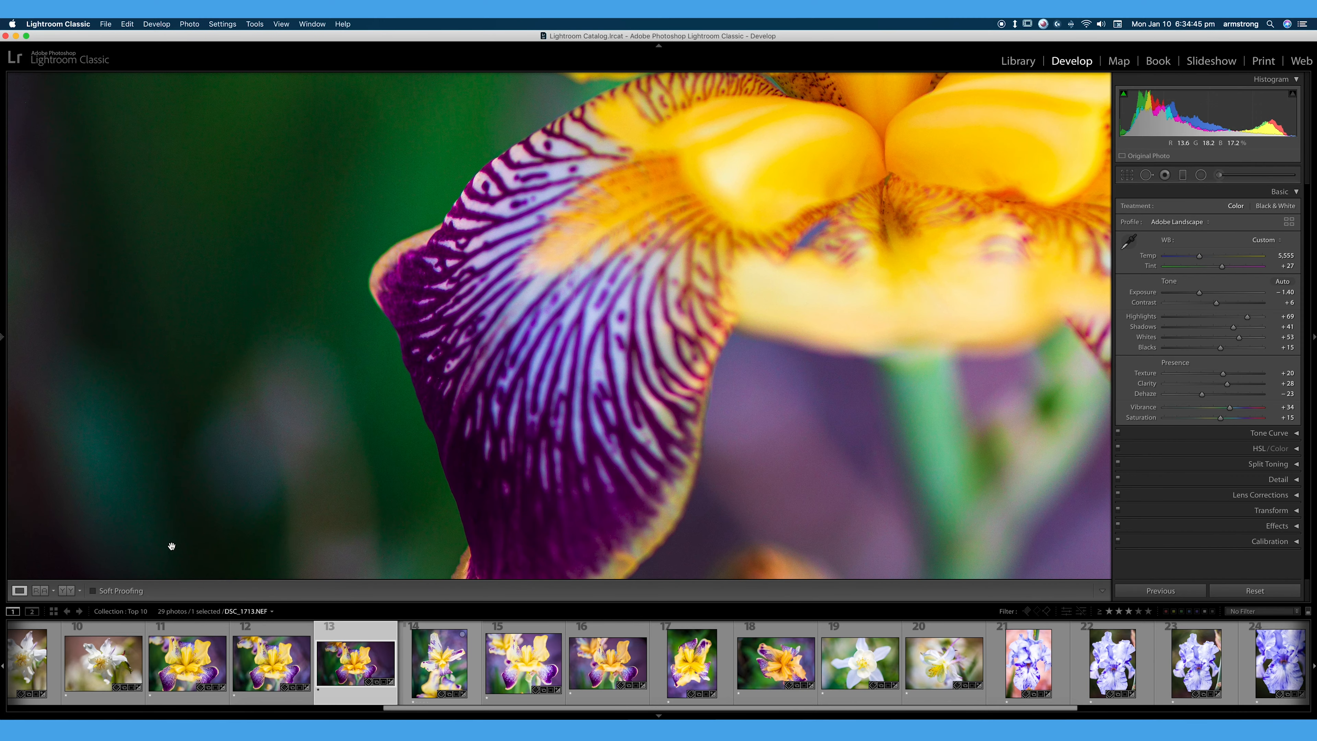
drag(330, 478, 339, 592)
drag(728, 256, 480, 430)
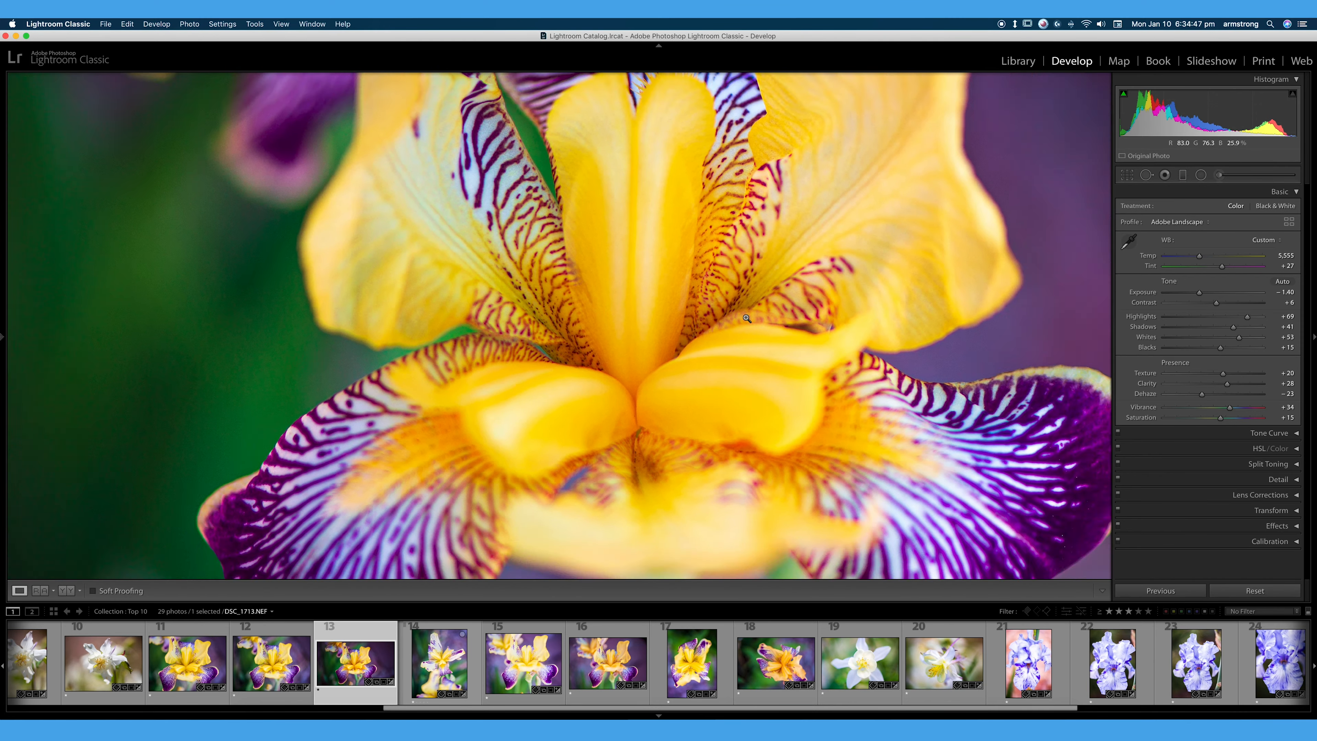
click(746, 317)
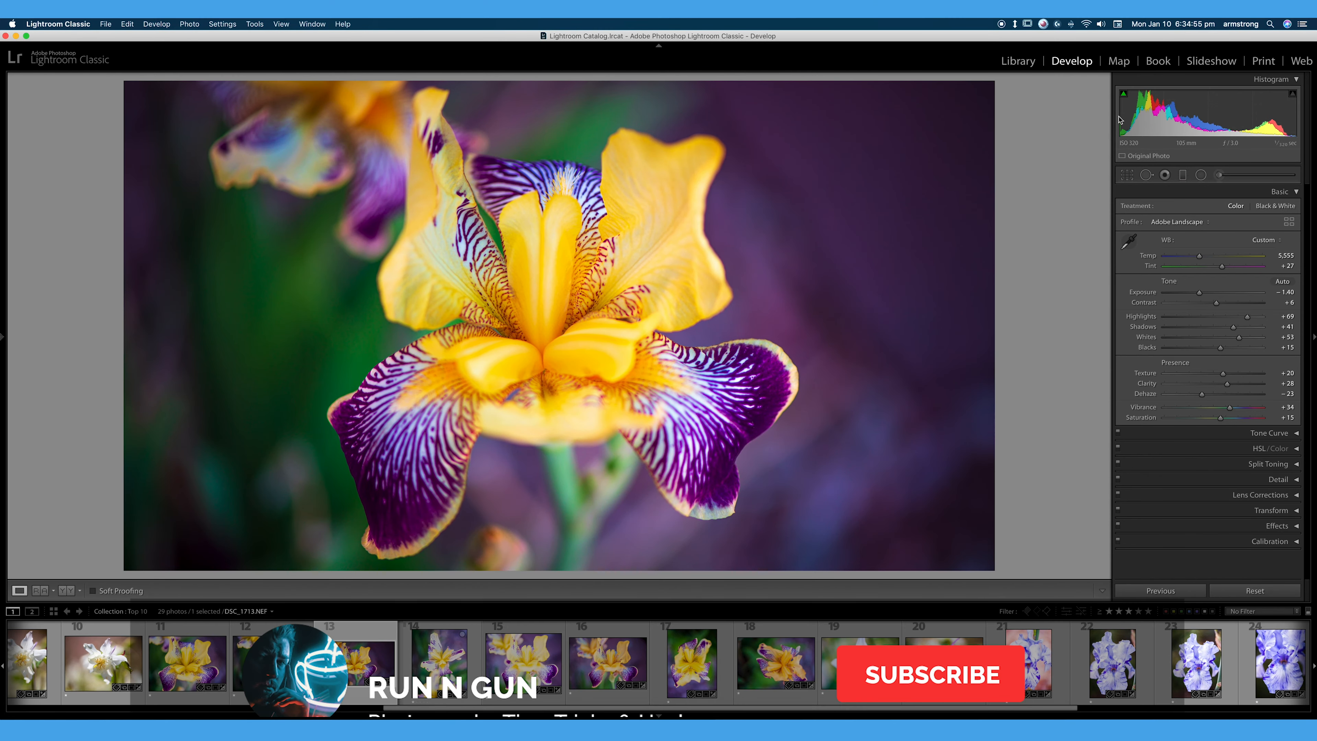